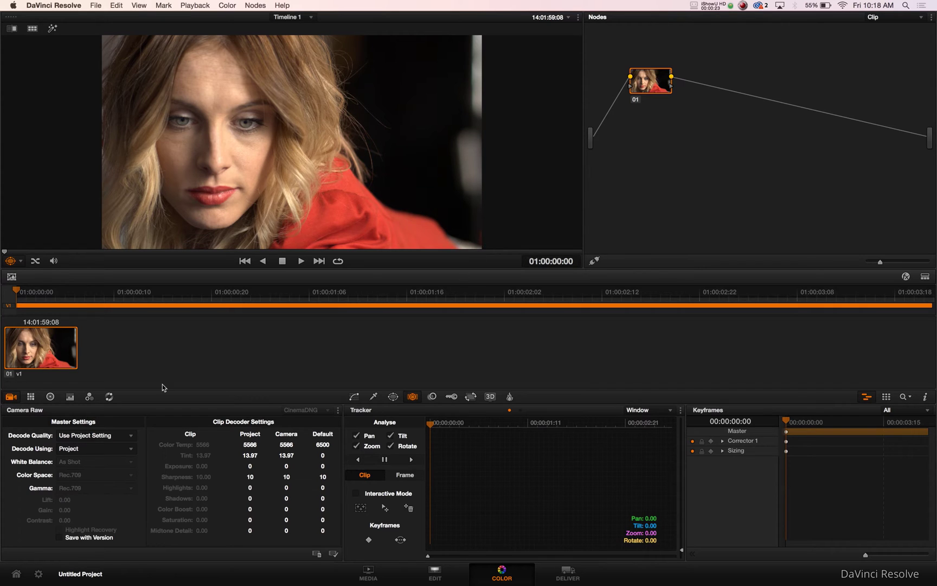
Step: Decode the raw clip with Clip settings, Custom white balance and BMD Film color space
{"action": "left_click", "coordinate": [82, 448]}
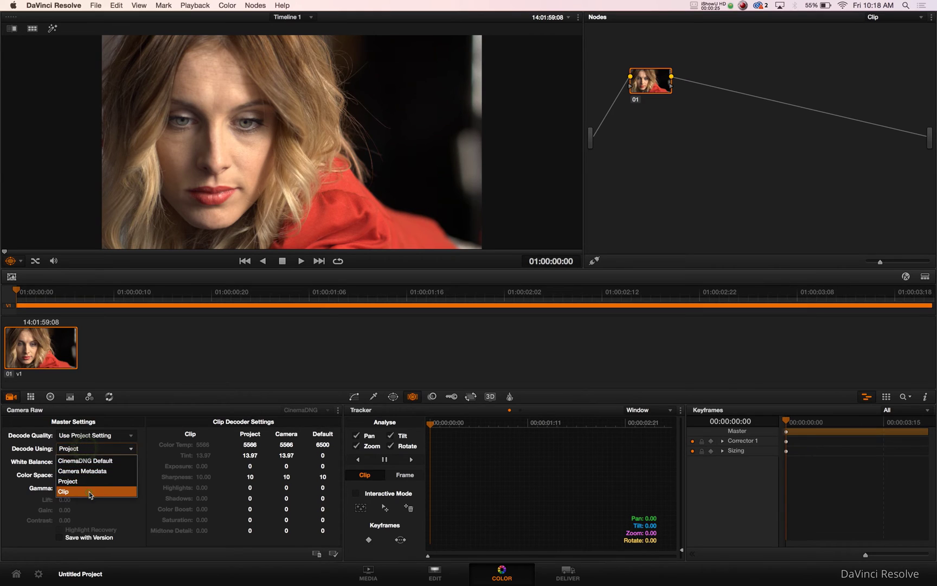
{"action": "left_click", "coordinate": [89, 491]}
{"action": "left_click", "coordinate": [93, 461]}
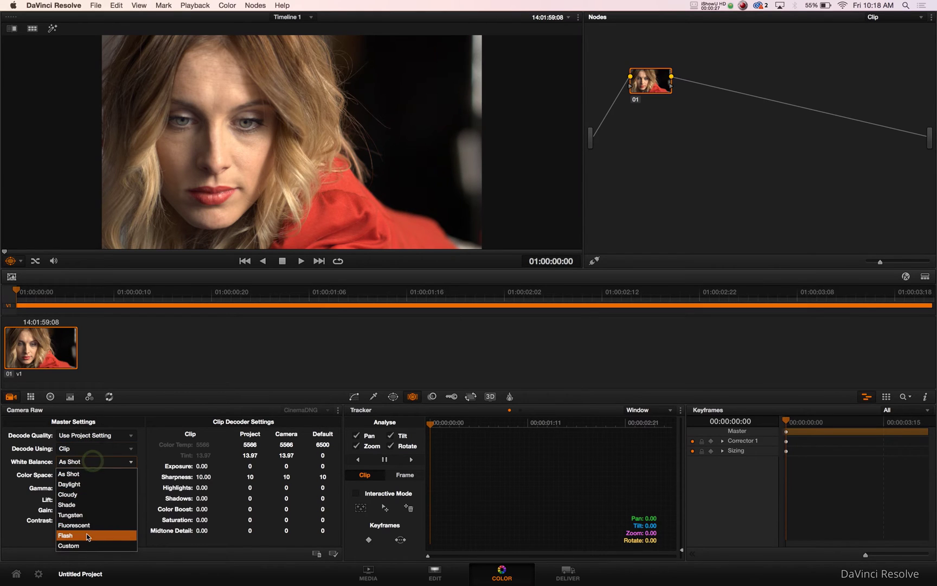
{"action": "left_click", "coordinate": [86, 545]}
{"action": "left_click", "coordinate": [90, 475]}
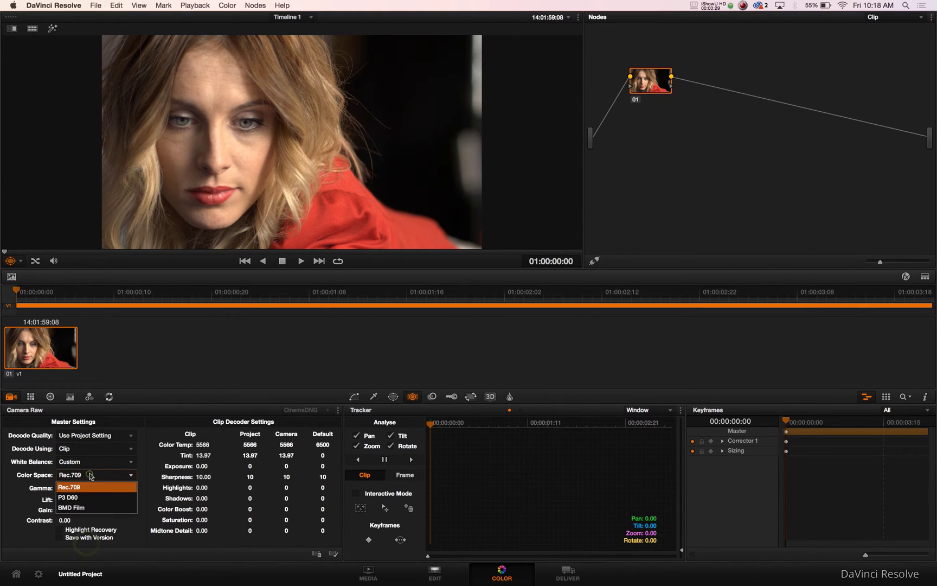
{"action": "left_click", "coordinate": [88, 512]}
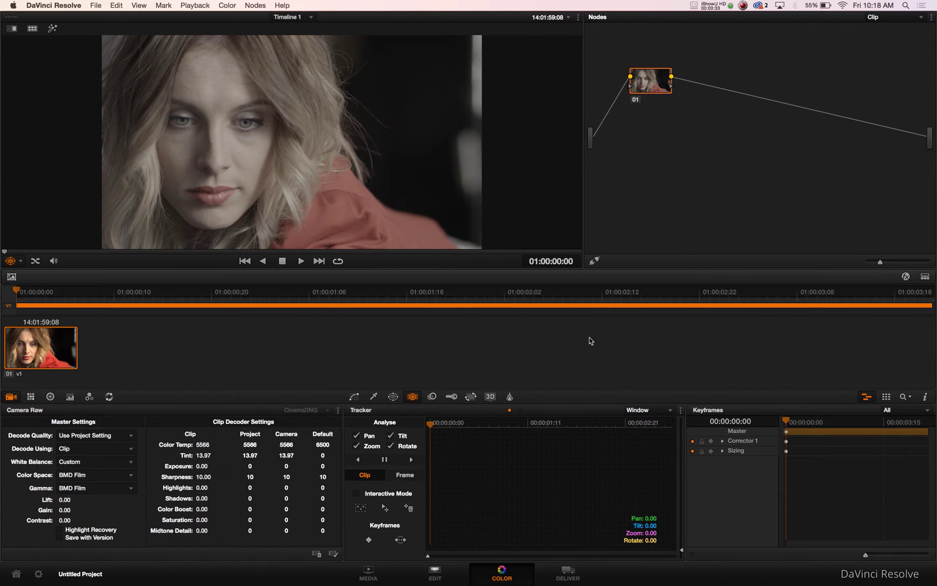
Step: Add serial nodes after node 01 with Alt+S, then reselect node 01
{"action": "key", "text": "alt+s"}
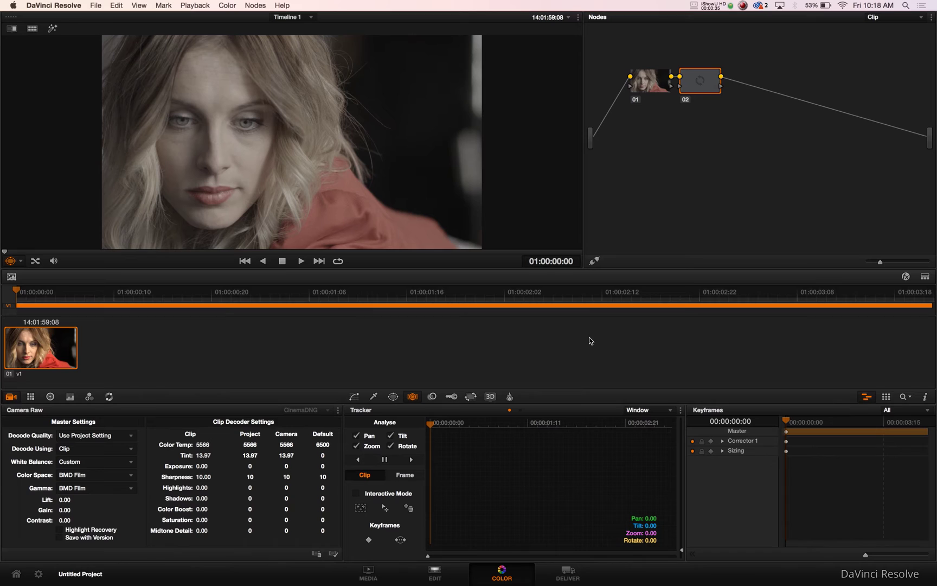
{"action": "key", "text": "alt+s"}
{"action": "key", "text": "alt+s"}
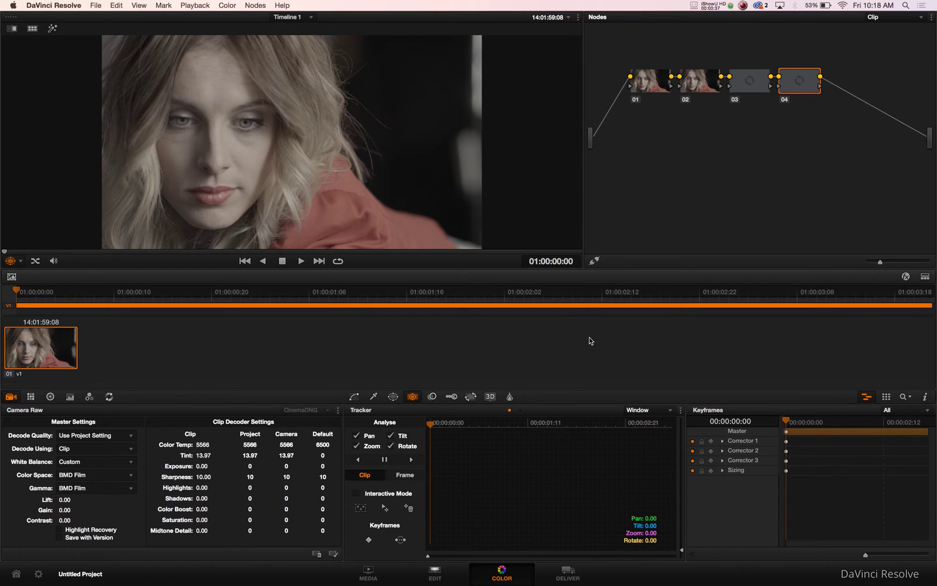
{"action": "left_click", "coordinate": [657, 84]}
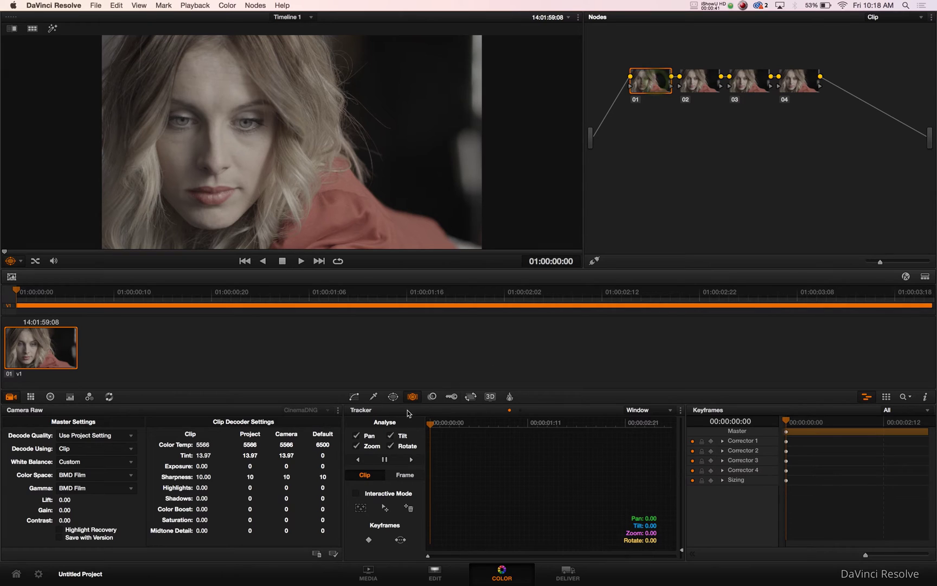
Step: Place a soft tall oval circle window over her face (size 50.77, aspect 35.39, softness 3.42)
{"action": "left_click", "coordinate": [393, 396]}
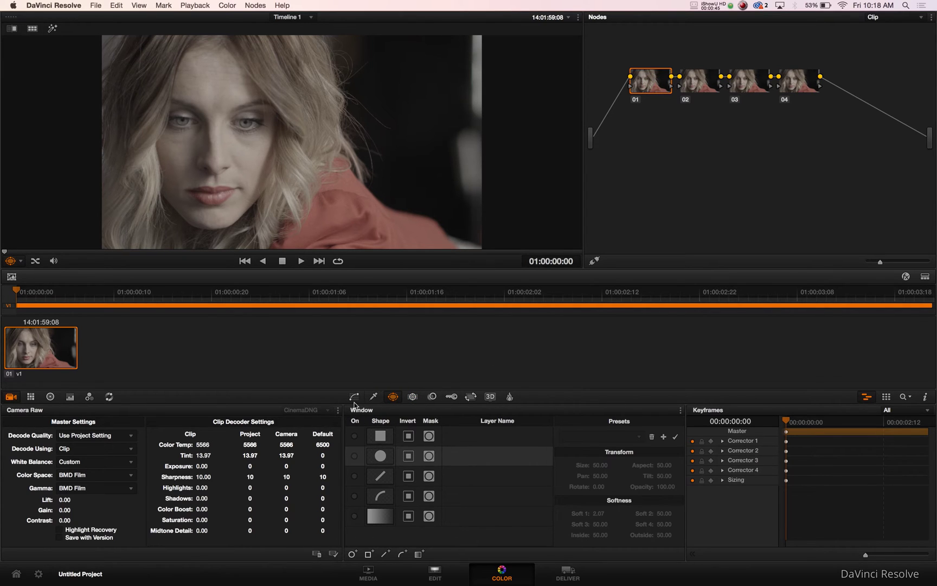
{"action": "left_click", "coordinate": [354, 457]}
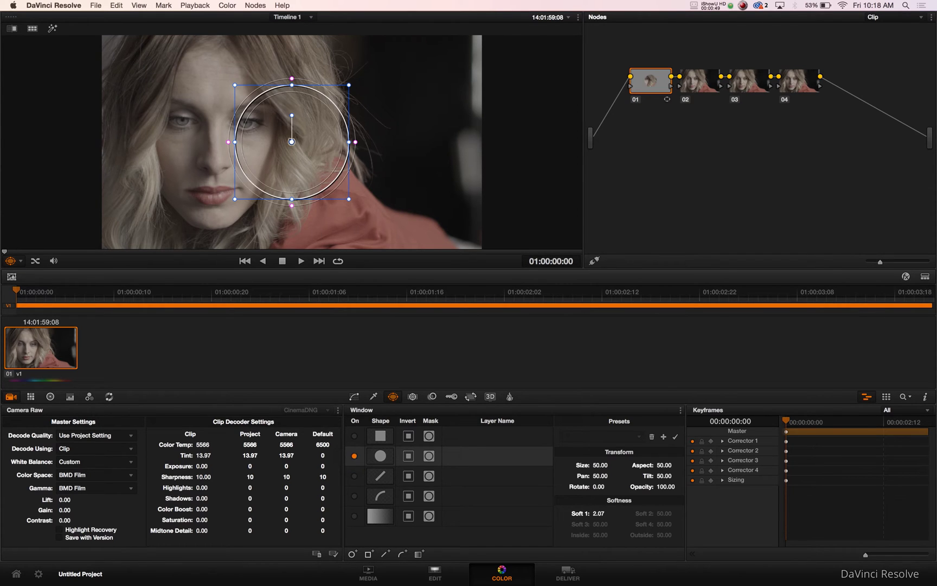
{"action": "left_click_drag", "start_coordinate": [293, 145], "coordinate": [221, 148]}
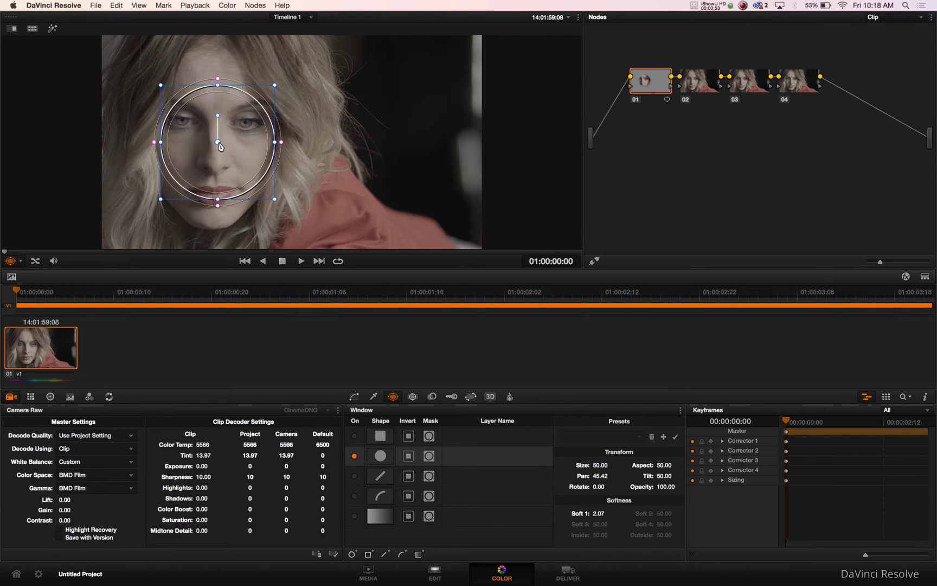
{"action": "left_click_drag", "start_coordinate": [217, 88], "coordinate": [217, 61]}
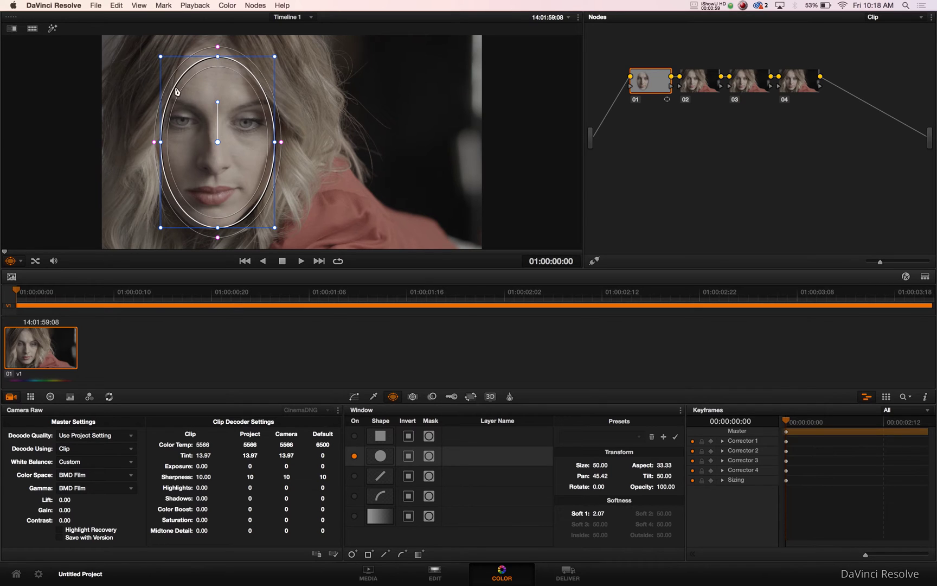
{"action": "mouse_move", "coordinate": [154, 144]}
{"action": "left_mouse_down"}
{"action": "mouse_move", "coordinate": [145, 144]}
{"action": "mouse_move", "coordinate": [158, 142]}
{"action": "left_mouse_up"}
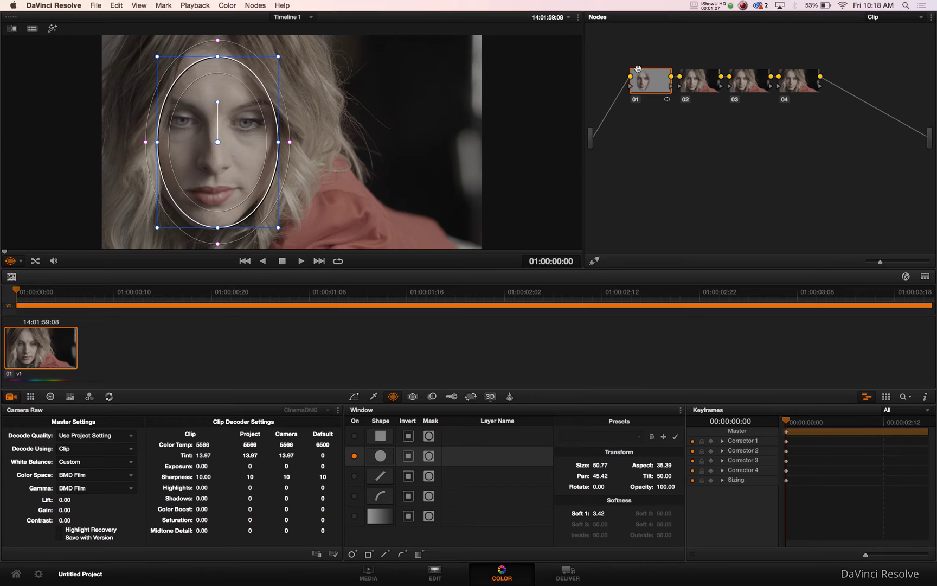
Step: Track node 01's face window forward to the end of the clip
{"action": "left_click", "coordinate": [412, 397]}
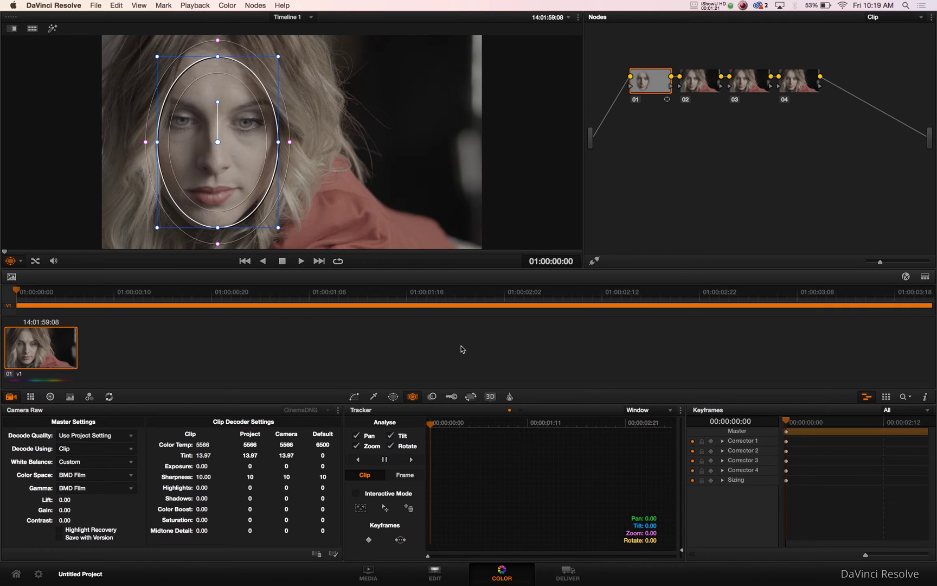
{"action": "left_click", "coordinate": [412, 461]}
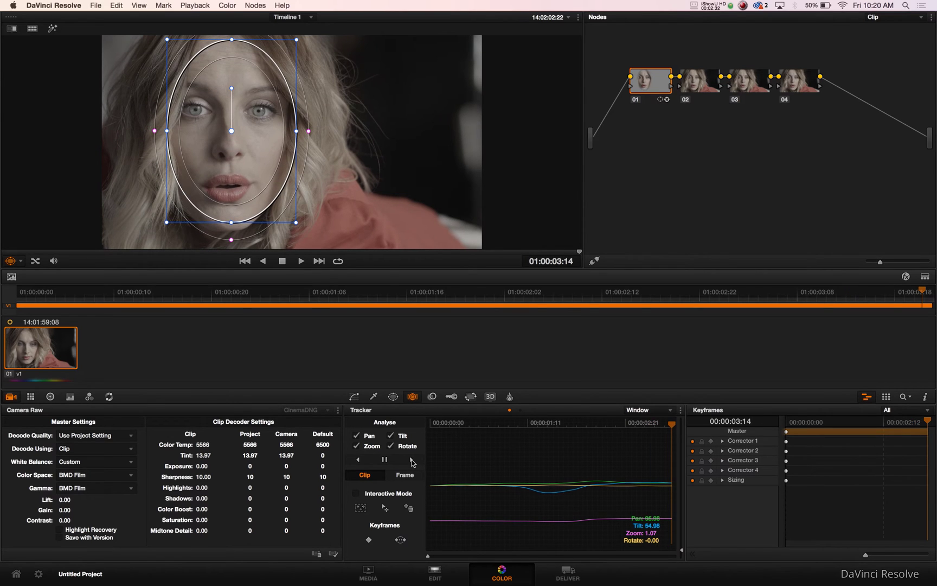
Step: Track the face window in reverse to the clip start, then toggle the Power Window overlay off and on
{"action": "left_click", "coordinate": [357, 460]}
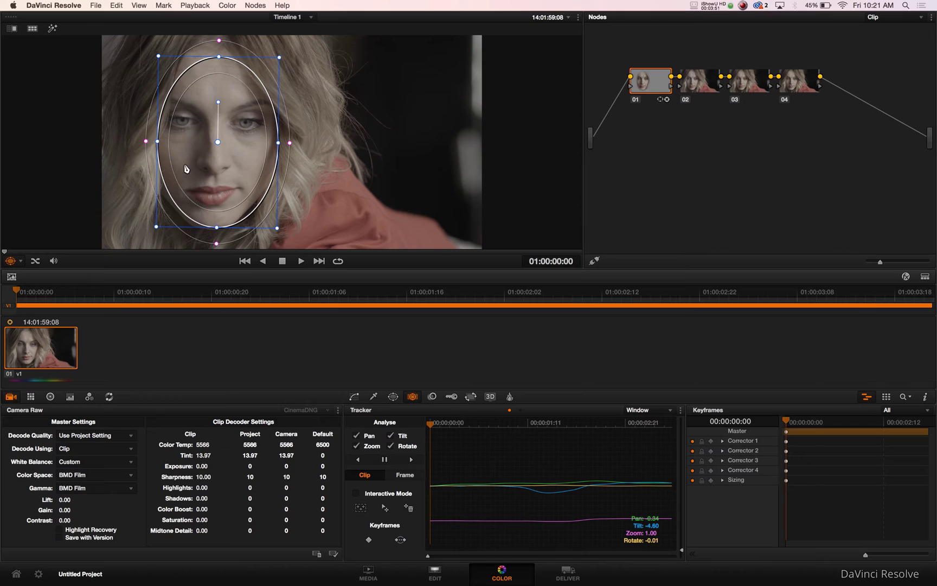
{"action": "left_click", "coordinate": [11, 262]}
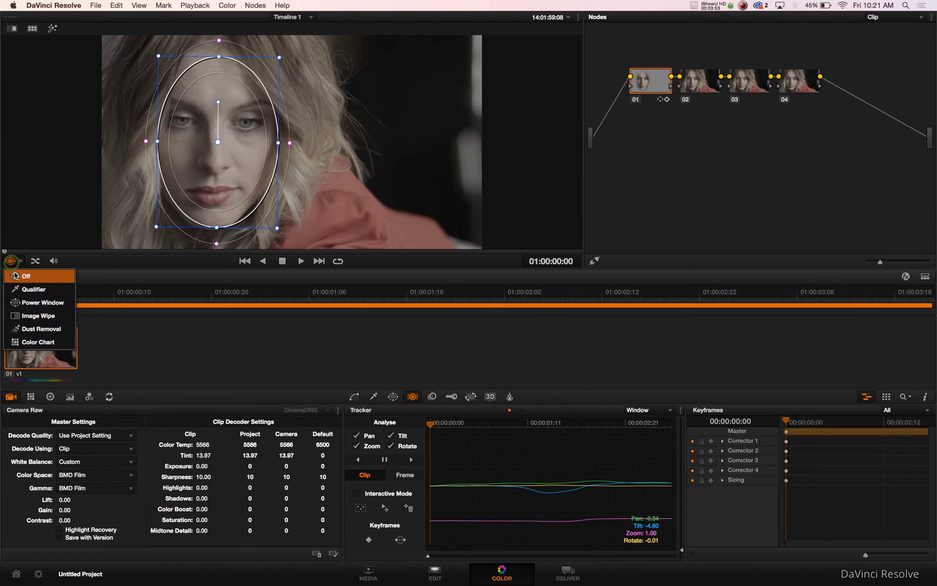
{"action": "left_click", "coordinate": [16, 273]}
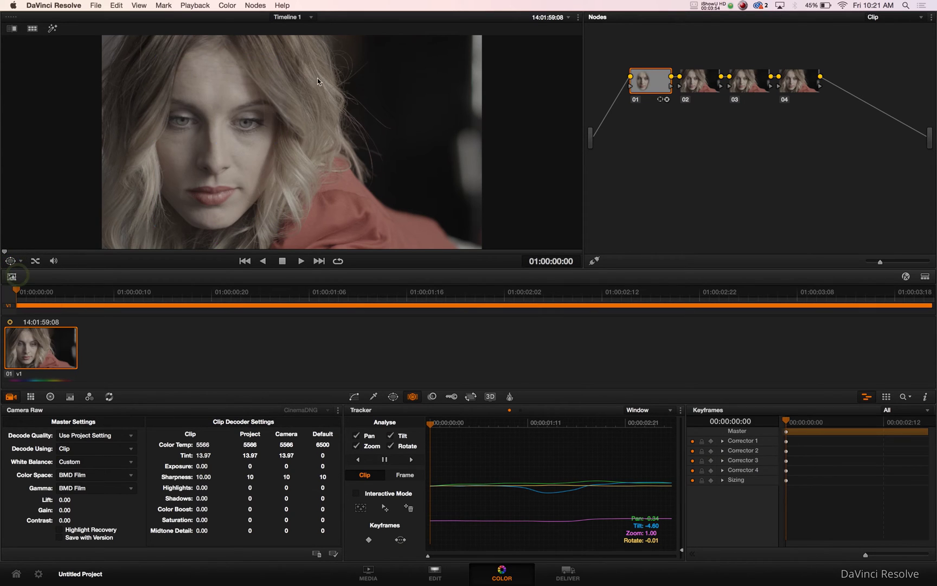
{"action": "left_click", "coordinate": [18, 261]}
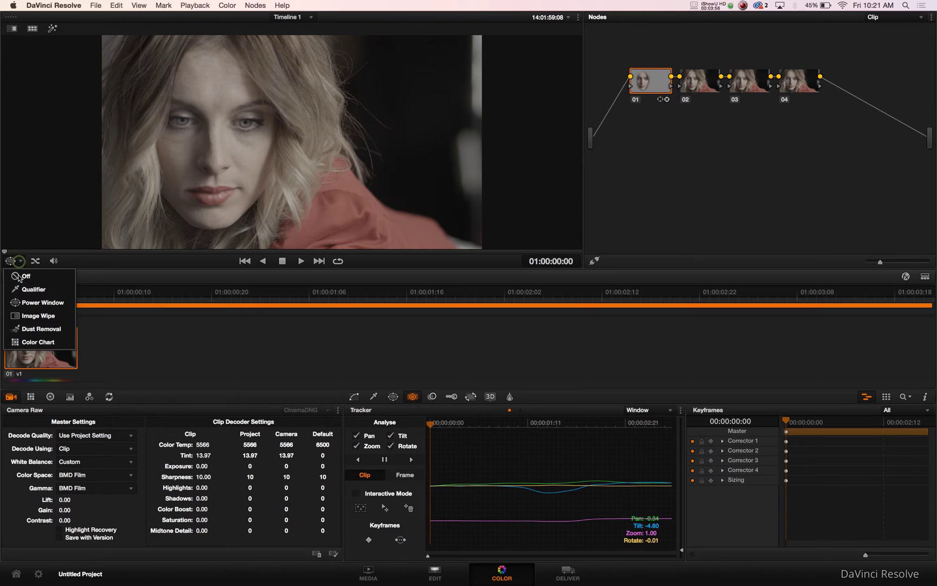
{"action": "left_click", "coordinate": [27, 301]}
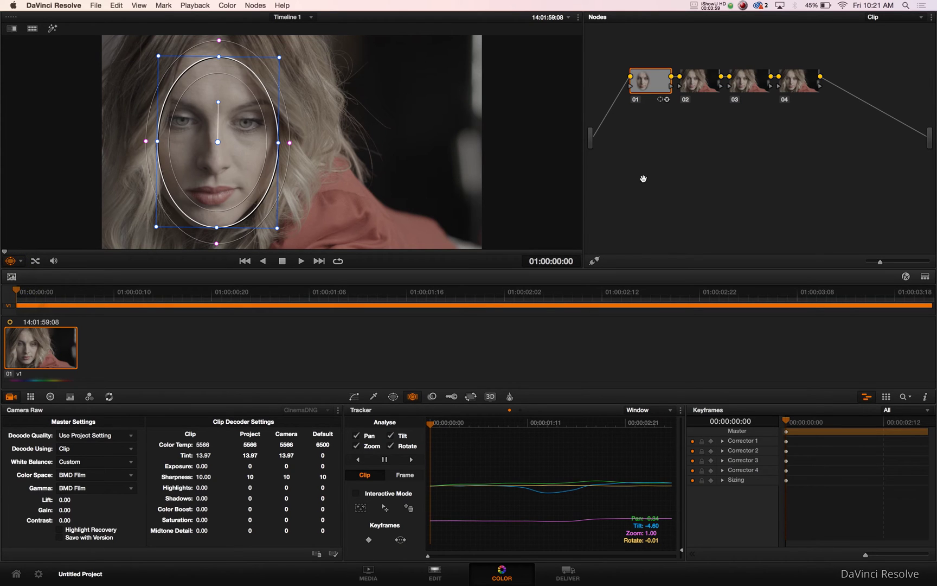
Step: Apply the Hyde Park hydepark_16_ex+2 3D LUT to node 04
{"action": "left_click", "coordinate": [801, 82]}
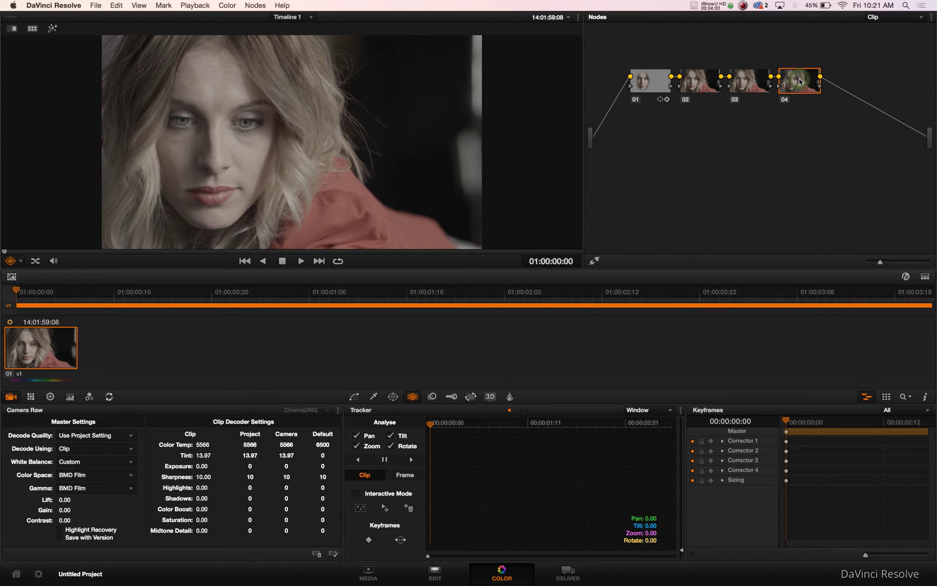
{"action": "right_click", "coordinate": [800, 82]}
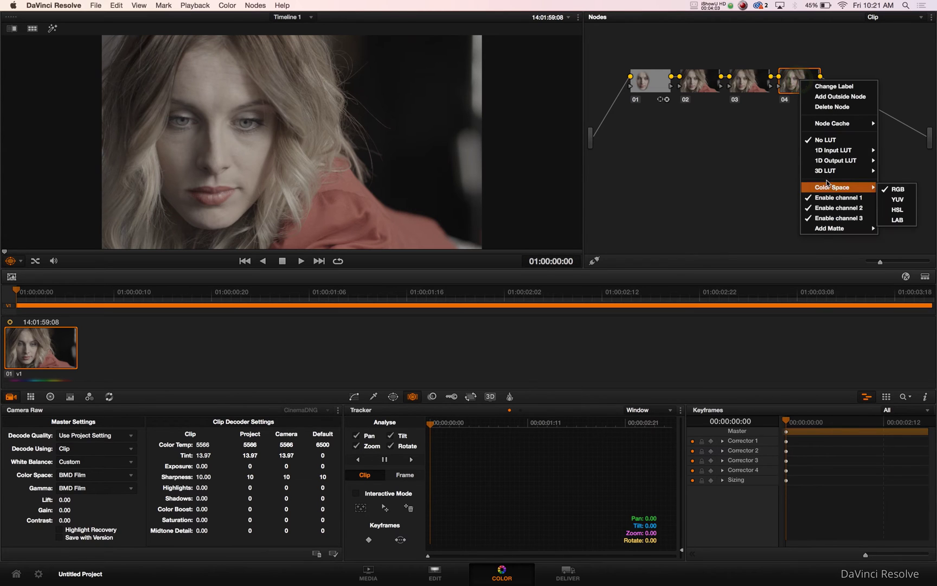
{"action": "mouse_move", "coordinate": [825, 175]}
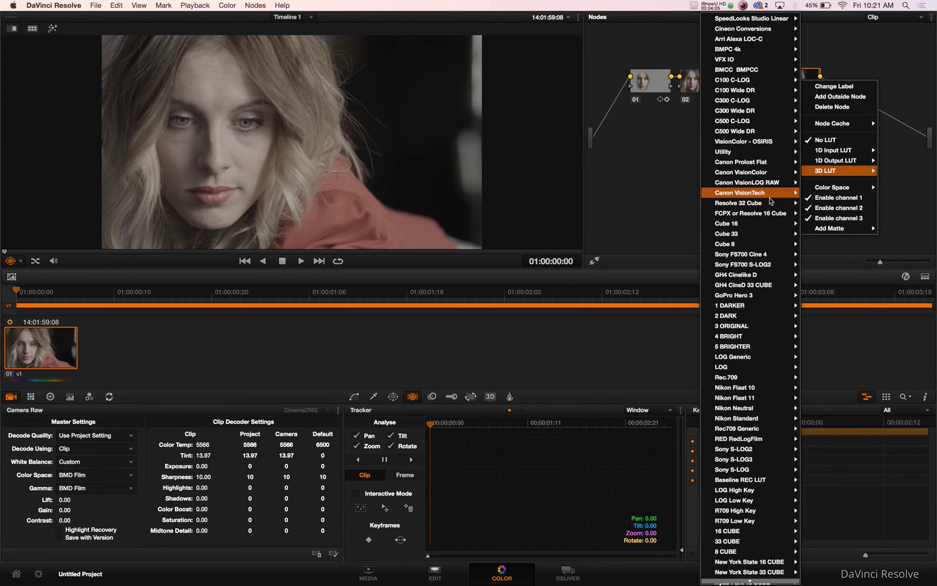
{"action": "mouse_move", "coordinate": [748, 581]}
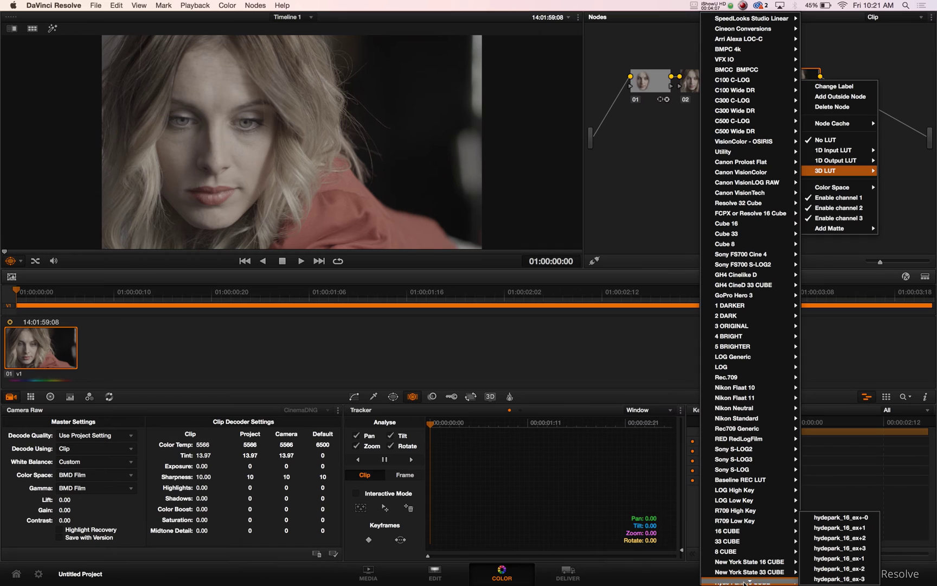
{"action": "left_click", "coordinate": [846, 542]}
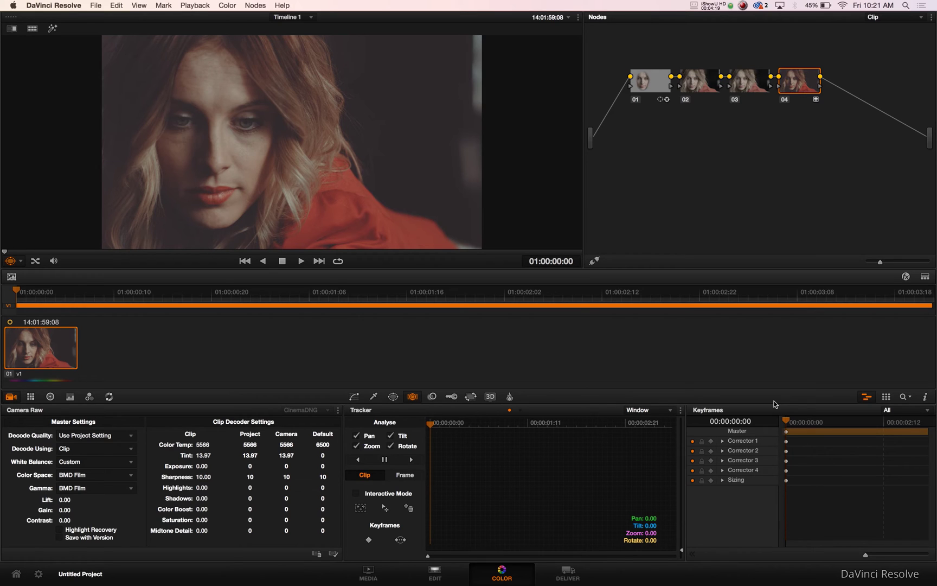
Step: Reduce node 04's key Output Gain to 0.800, then show node 01's Primaries bars
{"action": "left_click", "coordinate": [451, 397]}
{"action": "left_click_drag", "start_coordinate": [649, 438], "coordinate": [639, 438]}
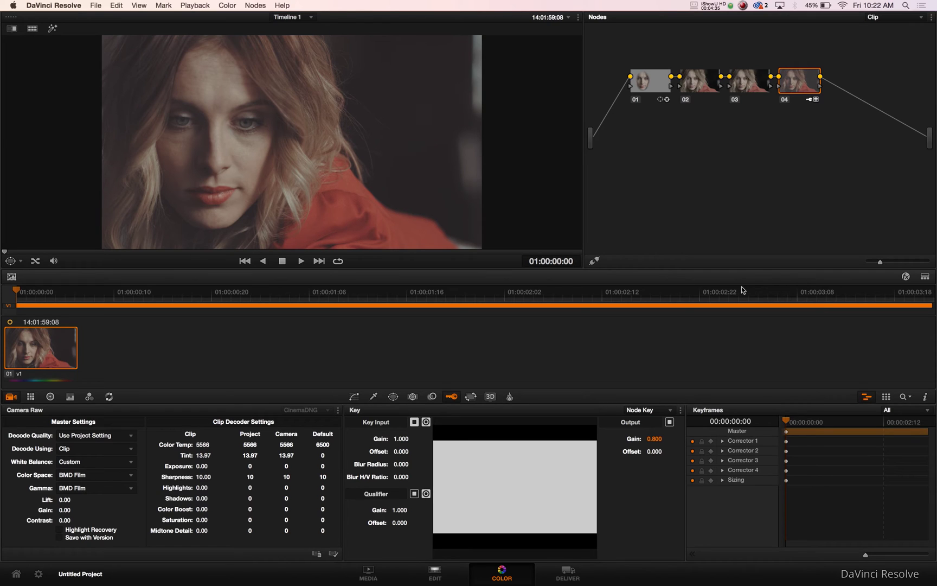
{"action": "left_click", "coordinate": [659, 82]}
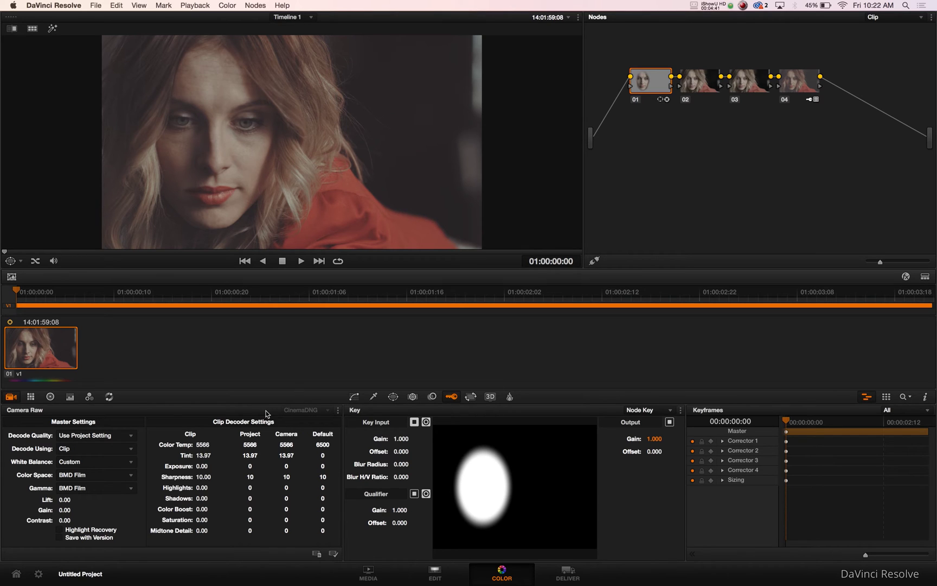
{"action": "left_click", "coordinate": [70, 396]}
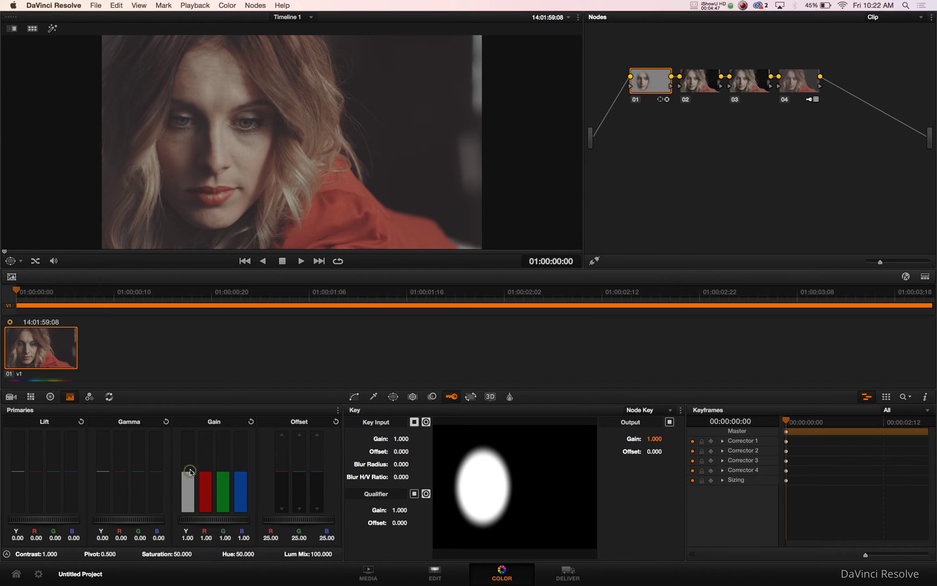
Step: Set node 01's primaries to Gain Y 1.25, Gamma Y 0.05 and Lift Y -0.02
{"action": "left_click_drag", "start_coordinate": [190, 471], "coordinate": [188, 434]}
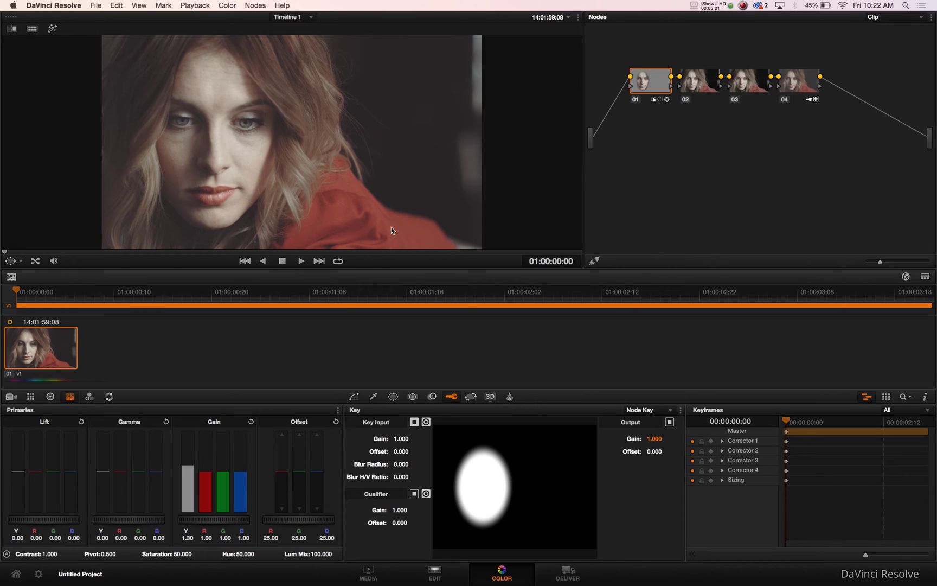
{"action": "left_click", "coordinate": [636, 100]}
{"action": "left_click", "coordinate": [635, 100]}
{"action": "left_click_drag", "start_coordinate": [103, 470], "coordinate": [104, 460]}
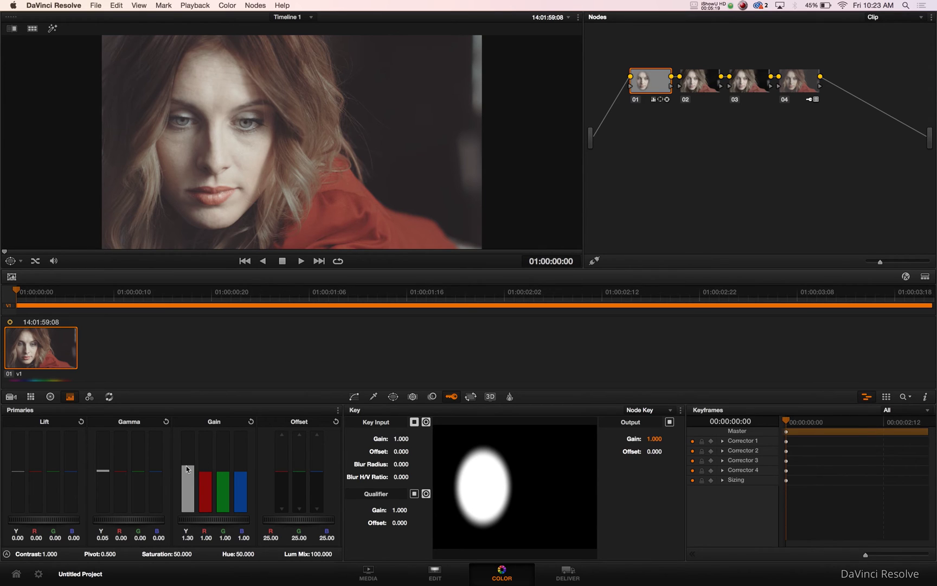
{"action": "left_click_drag", "start_coordinate": [185, 466], "coordinate": [186, 468]}
{"action": "left_click_drag", "start_coordinate": [17, 473], "coordinate": [17, 479]}
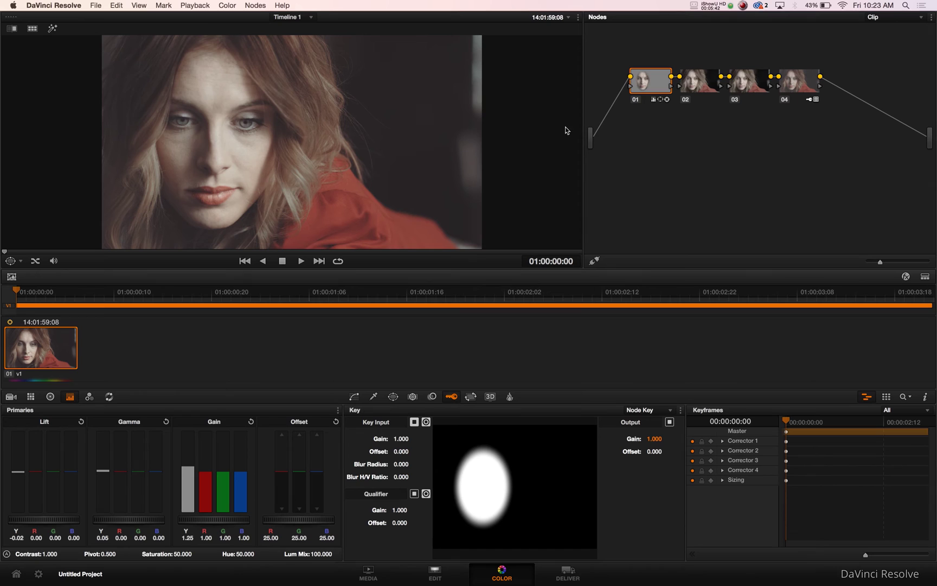
Step: Raise the clip's Camera Raw Color Boost to 17.00 and compare with node 01 bypassed
{"action": "left_click", "coordinate": [700, 80]}
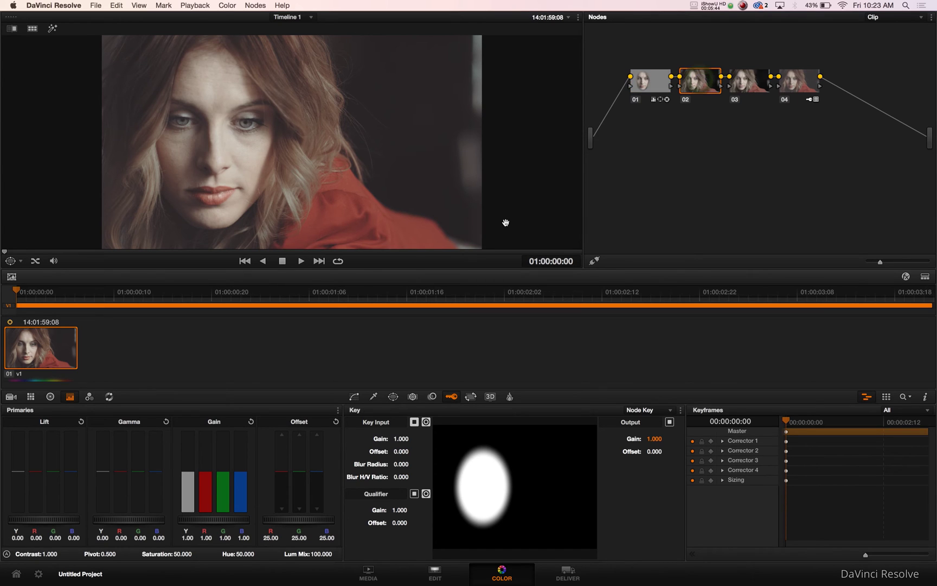
{"action": "left_click", "coordinate": [12, 397]}
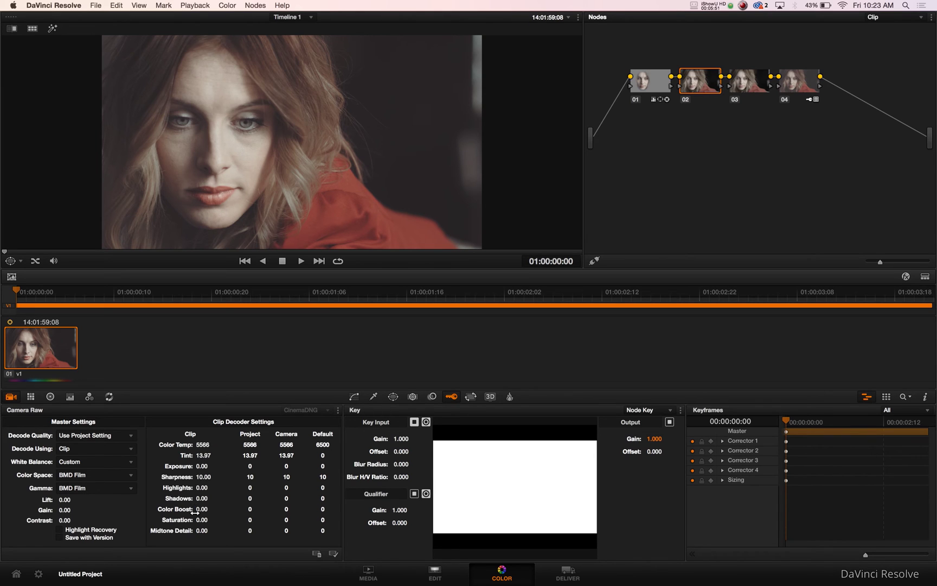
{"action": "left_click_drag", "start_coordinate": [199, 509], "coordinate": [214, 509]}
{"action": "left_click", "coordinate": [635, 100]}
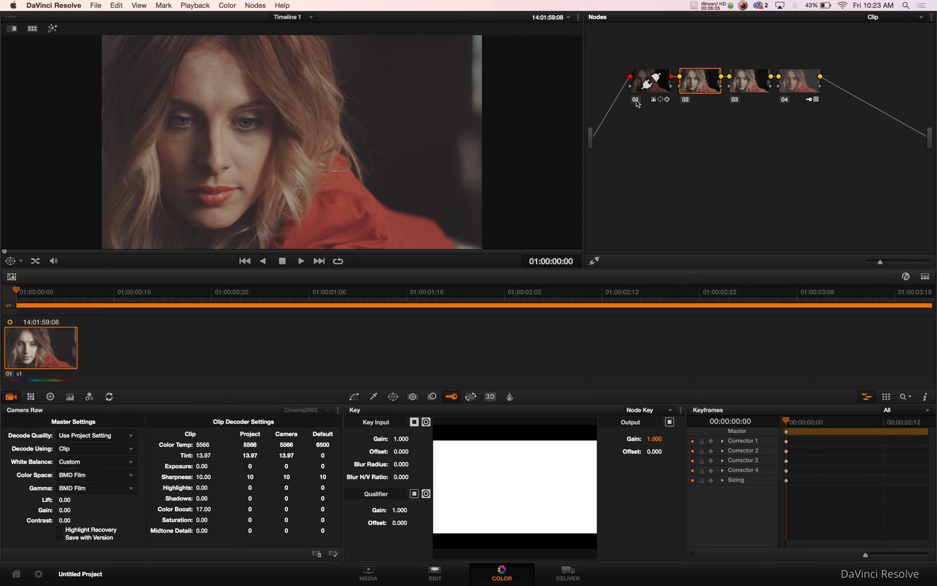
{"action": "left_click", "coordinate": [636, 99]}
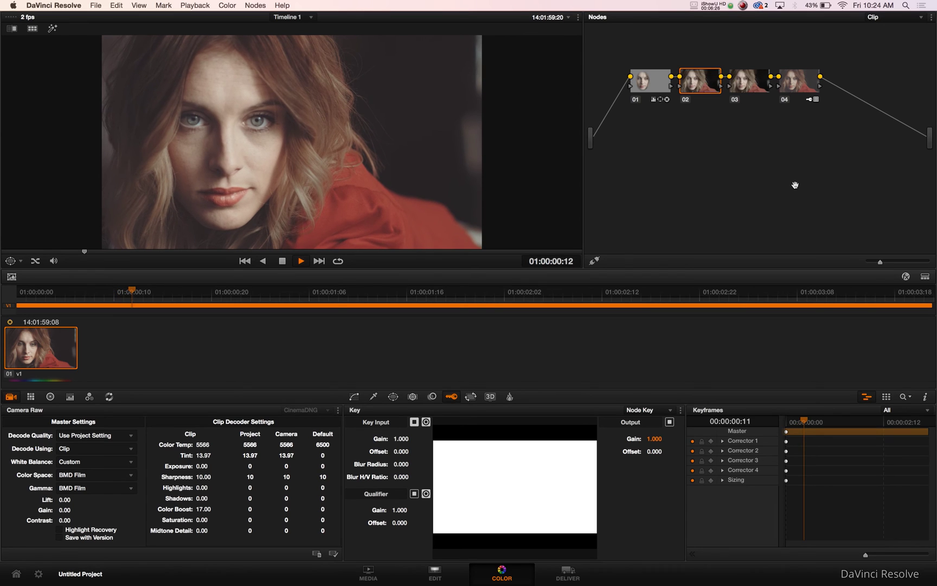
Step: Stop playback, enlarge the viewer, and compare the grade on and off with Shift+D
{"action": "key", "text": "space"}
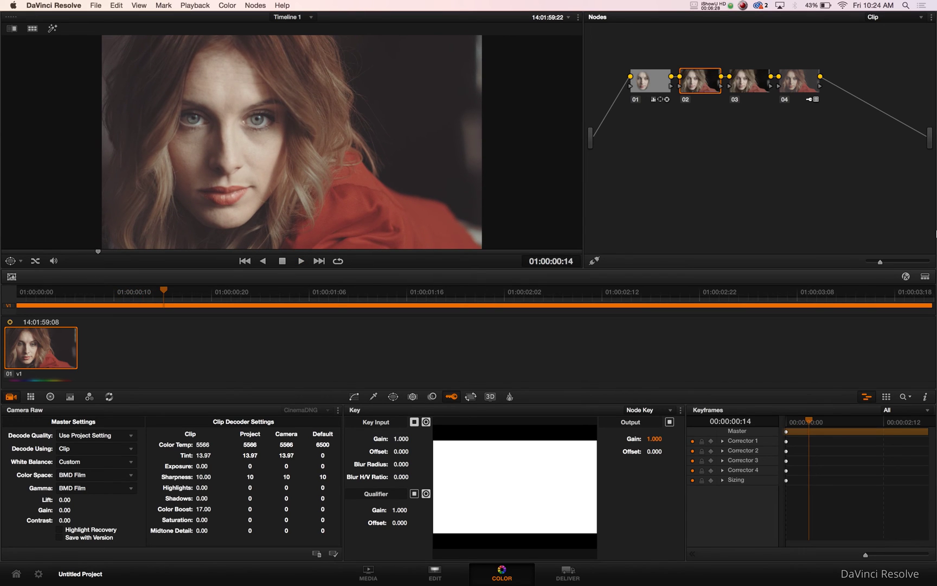
{"action": "left_click", "coordinate": [925, 277]}
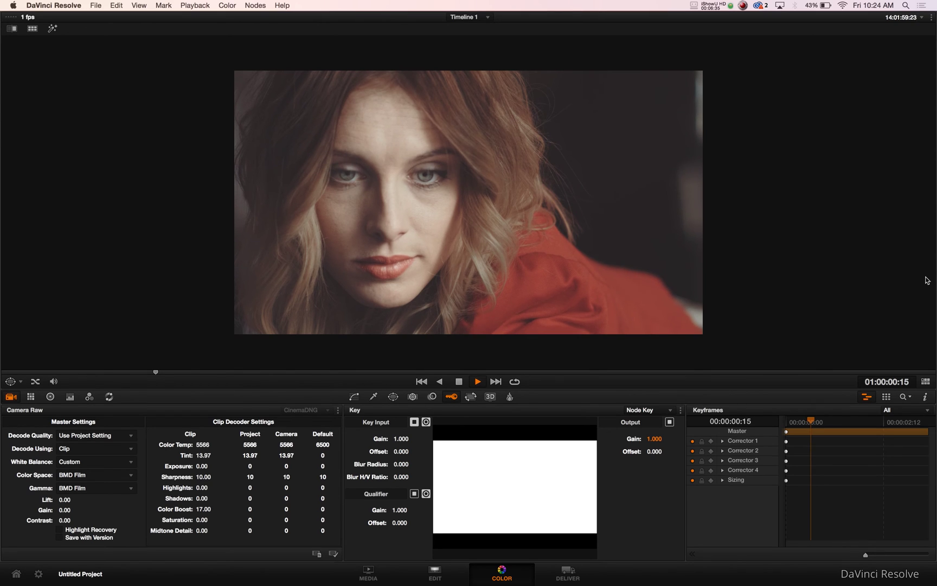
{"action": "key", "text": "space"}
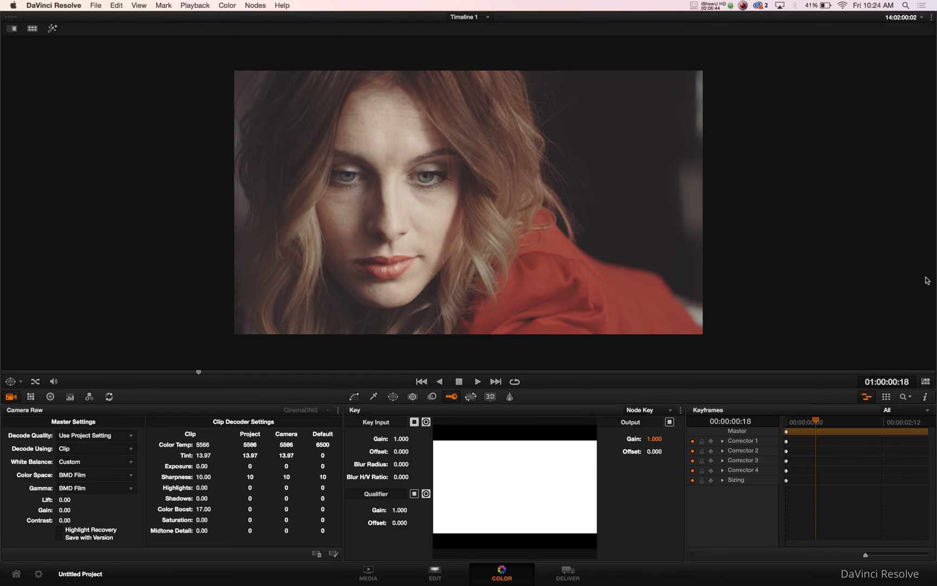
{"action": "key", "text": "shift+d"}
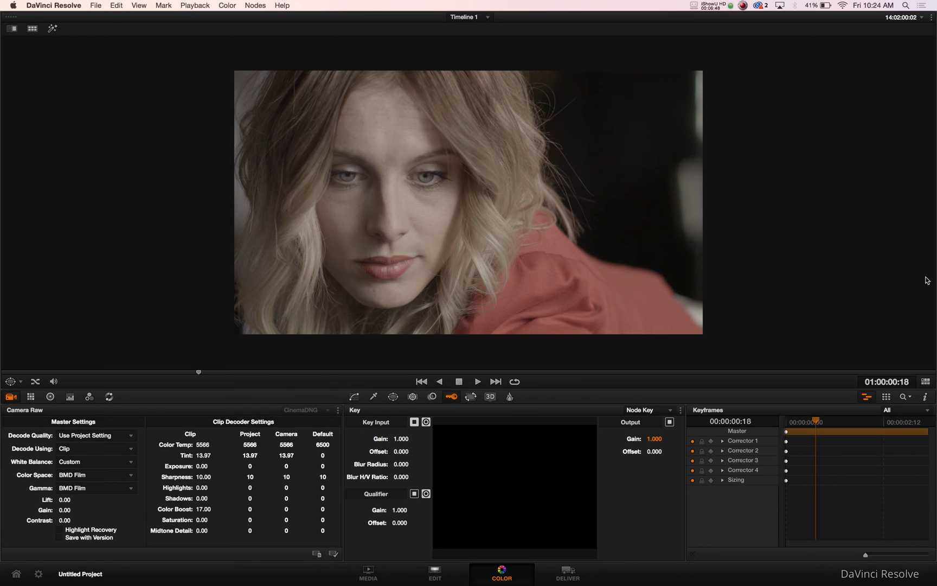
{"action": "key", "text": "shift+d"}
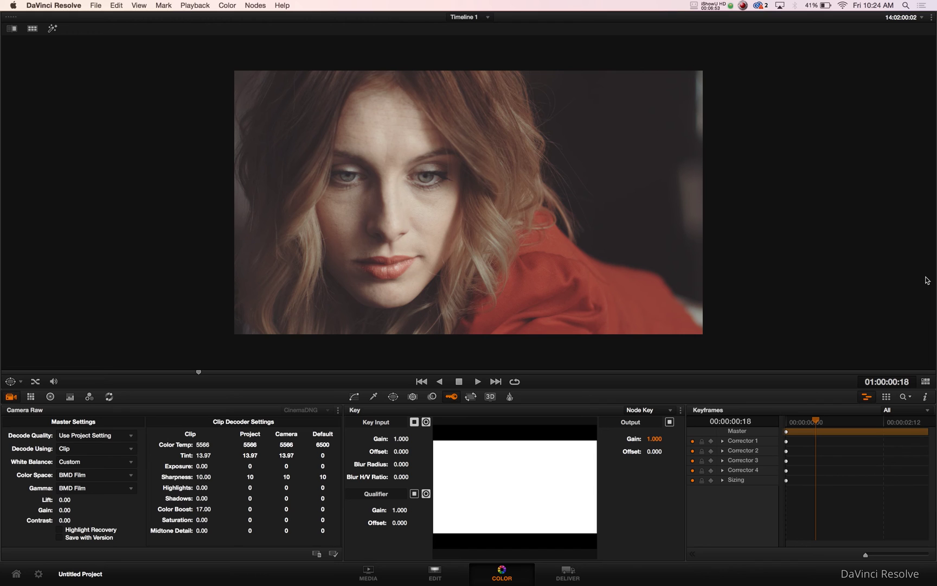
Step: Apply 2.35 output blanking from the Color menu's Output Blanking list
{"action": "left_click", "coordinate": [227, 5]}
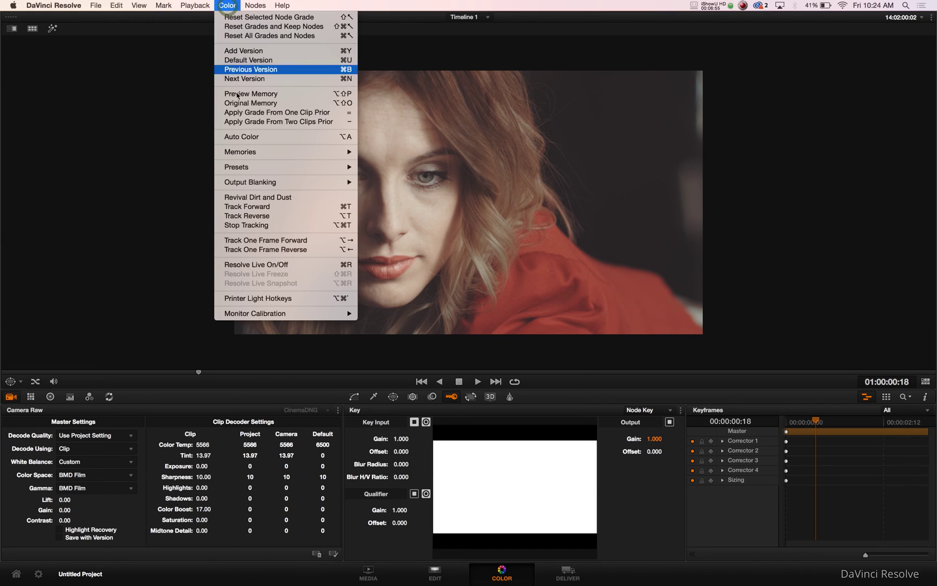
{"action": "mouse_move", "coordinate": [253, 182]}
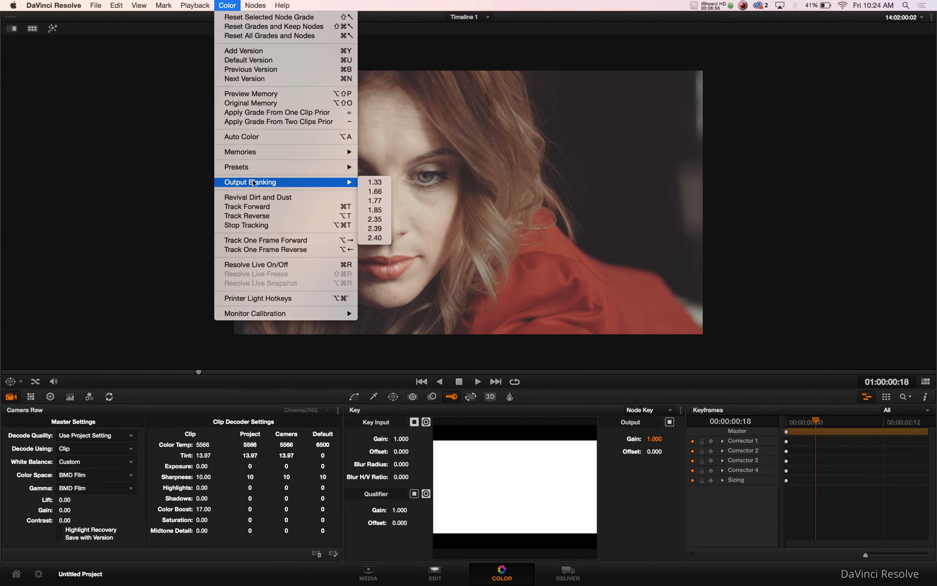
{"action": "left_click", "coordinate": [362, 222]}
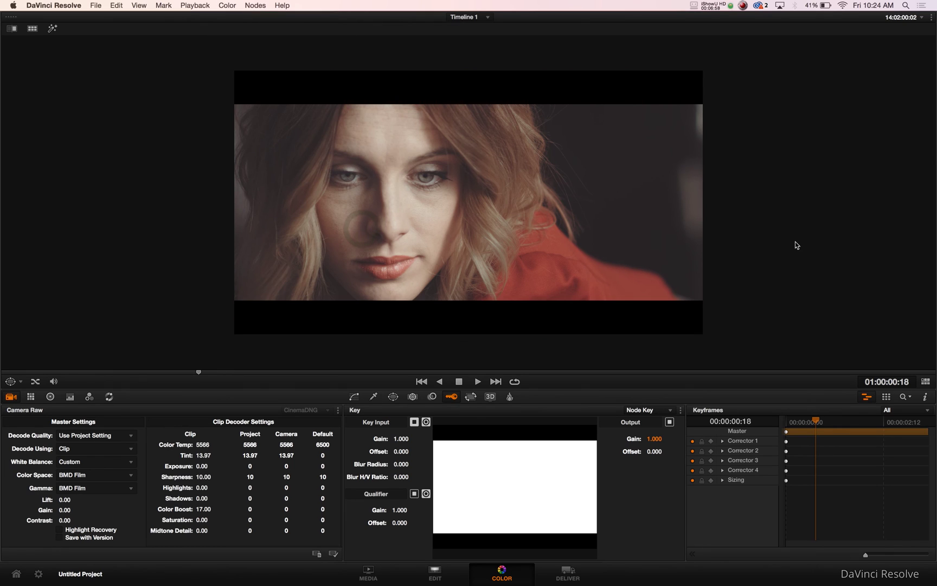
Step: Restore the normal viewer layout and node graph, then warm node 02's Camera Raw Color Temp
{"action": "left_click", "coordinate": [925, 381]}
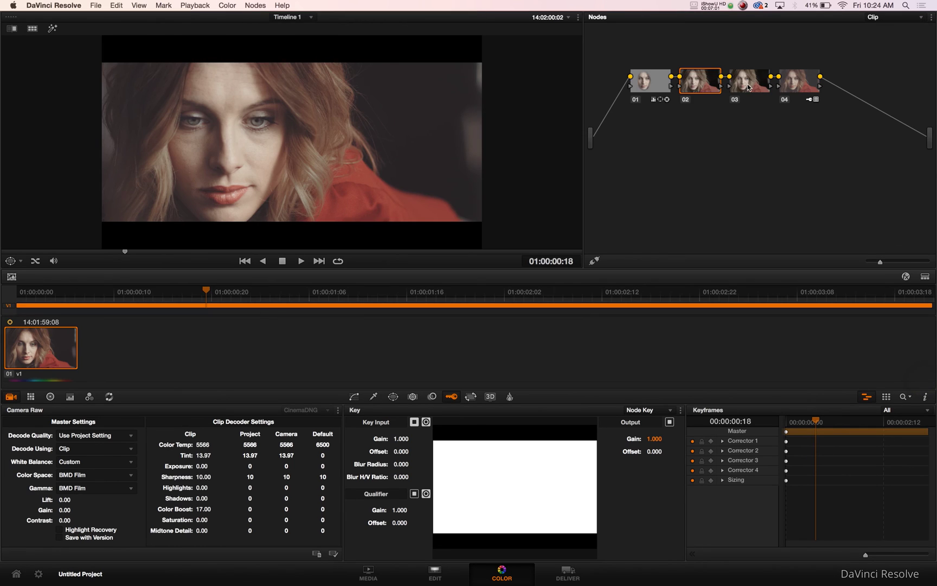
{"action": "left_click", "coordinate": [748, 87]}
{"action": "left_click", "coordinate": [700, 85]}
{"action": "left_click_drag", "start_coordinate": [203, 444], "coordinate": [247, 445]}
Step: Lower the Camera Raw color temperature to 5246, then bypass and re-enable node 01 to compare
{"action": "mouse_move", "coordinate": [202, 444]}
{"action": "left_mouse_down"}
{"action": "mouse_move", "coordinate": [154, 444]}
{"action": "mouse_move", "coordinate": [204, 444]}
{"action": "left_mouse_up"}
{"action": "left_click", "coordinate": [637, 102]}
{"action": "left_click", "coordinate": [637, 102]}
Step: Switch node 03's Blur palette to Sharpen with radius 0.45 and enlarge the viewer
{"action": "left_click", "coordinate": [749, 81]}
{"action": "left_click", "coordinate": [432, 397]}
{"action": "left_click", "coordinate": [643, 411]}
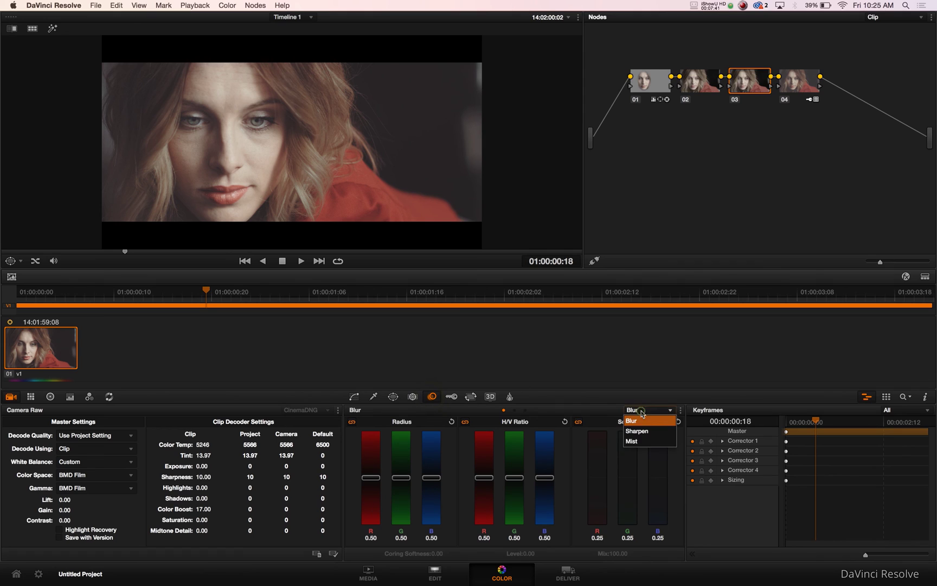
{"action": "left_click", "coordinate": [635, 431]}
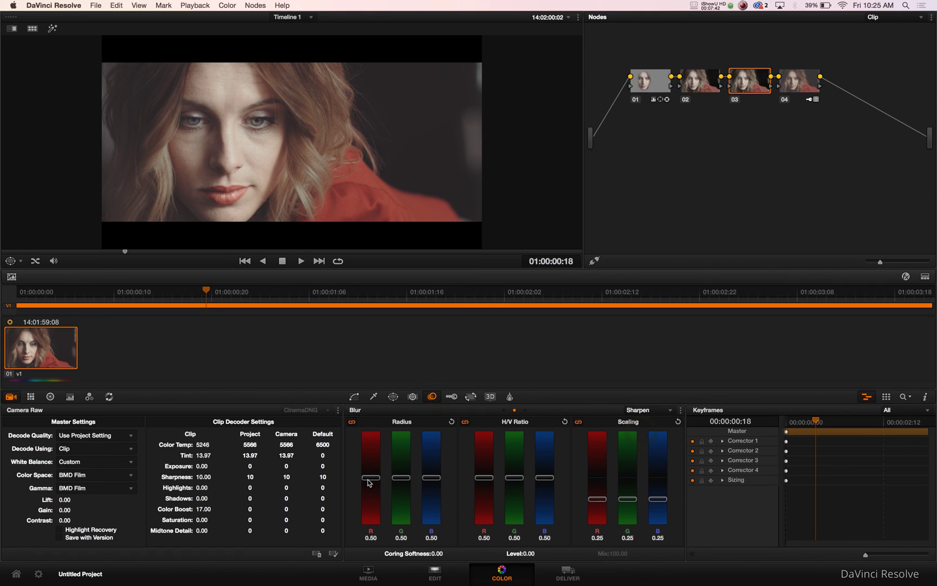
{"action": "left_click_drag", "start_coordinate": [369, 477], "coordinate": [369, 484]}
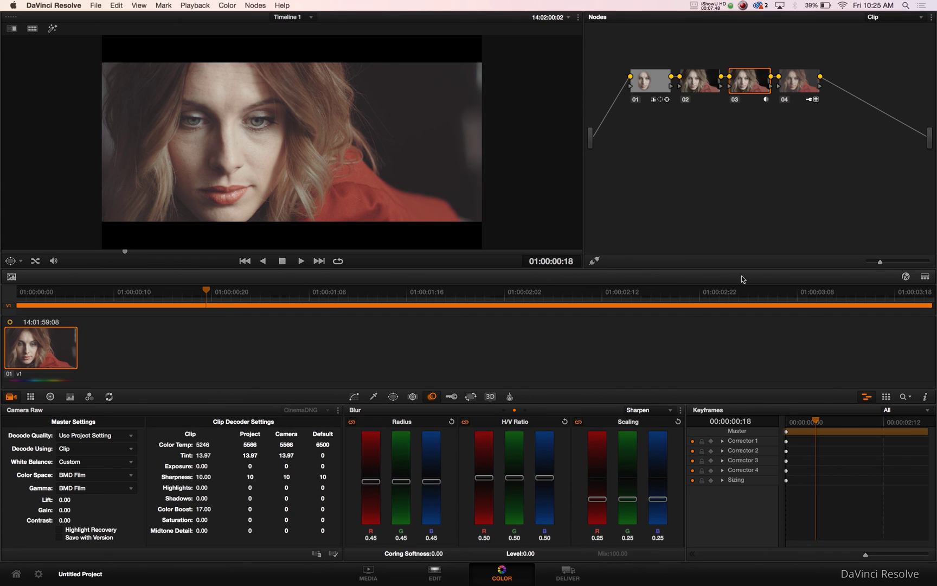
{"action": "left_click", "coordinate": [925, 277]}
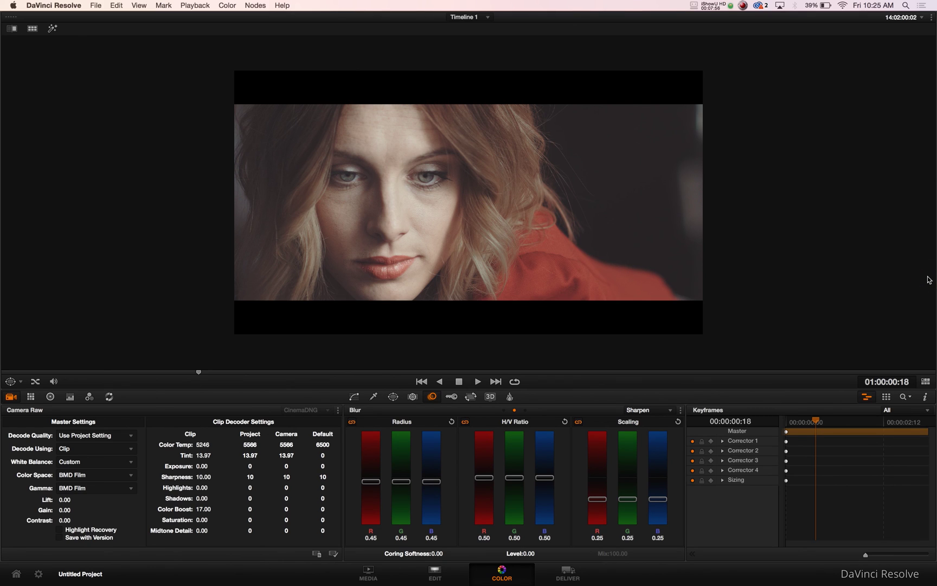
{"action": "key", "text": "alt+f"}
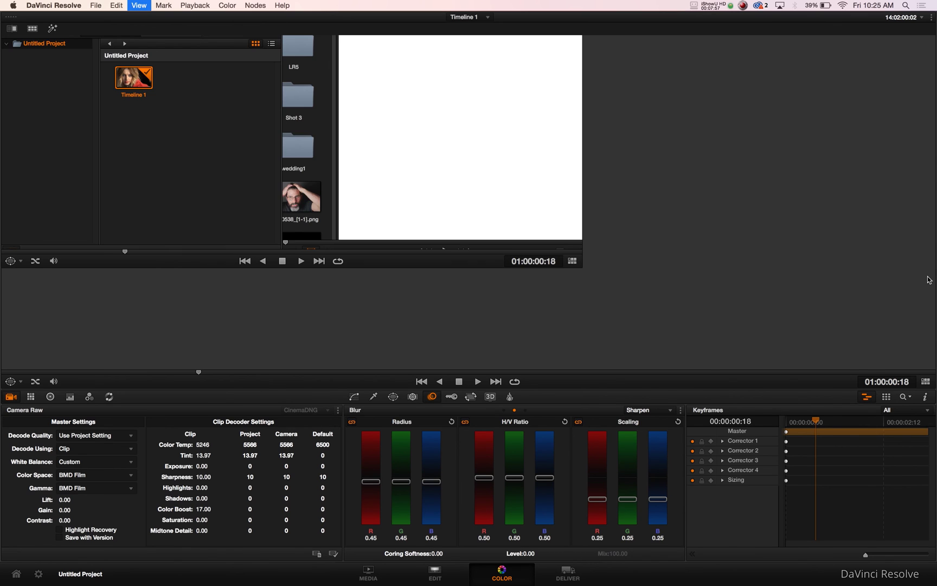